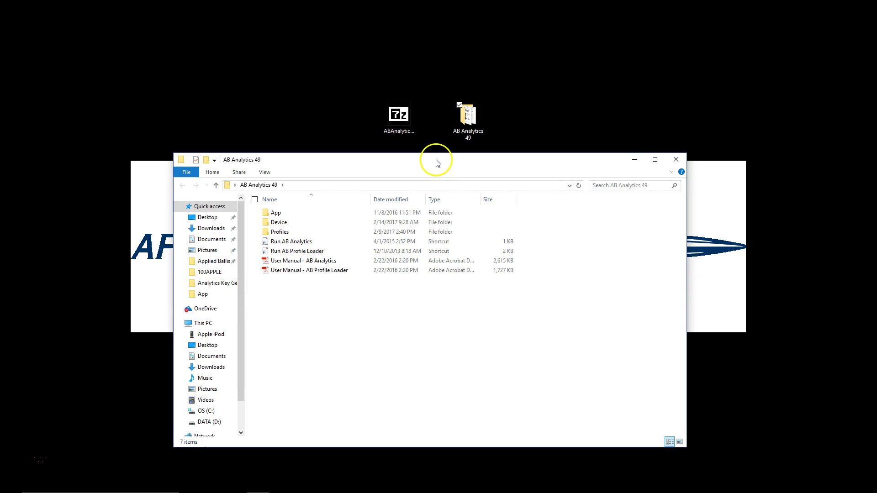
Step: Copy the license file from AB Analytics 49's App folder onto the desktop
drag(442, 158, 437, 166)
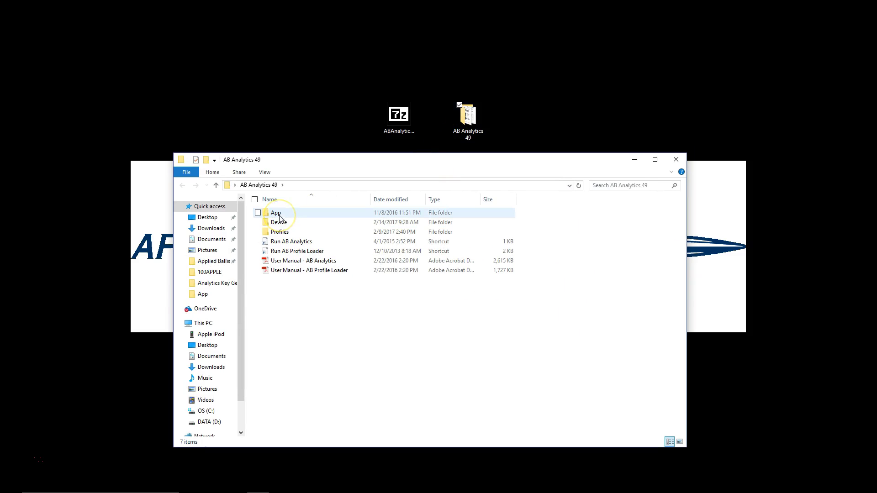
double_click(279, 215)
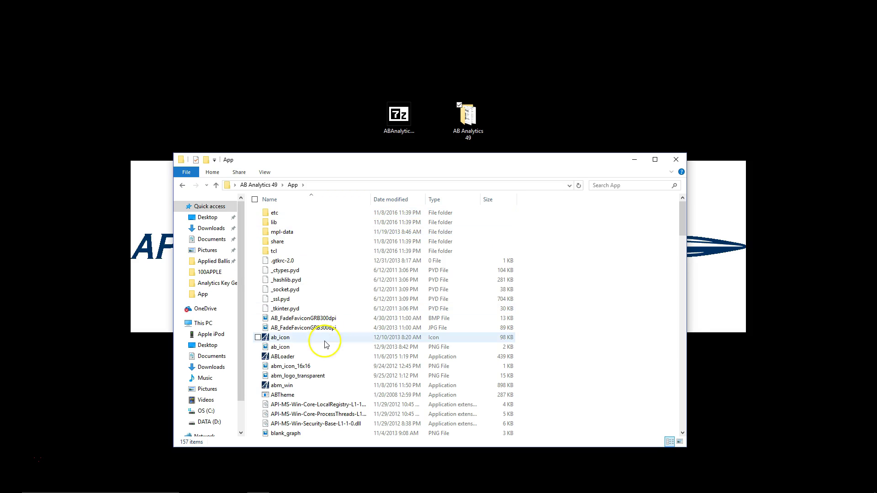
scroll(327, 344, down, 13)
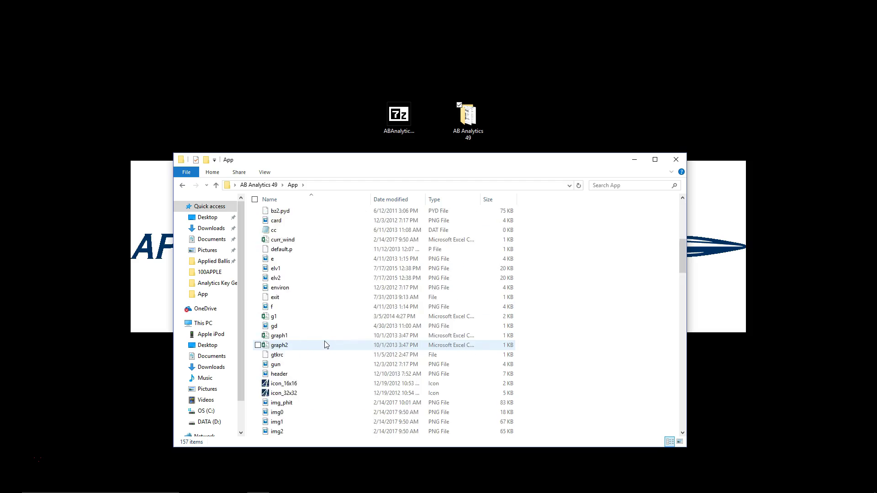
scroll(327, 345, down, 2)
scroll(326, 345, down, 8)
click(318, 349)
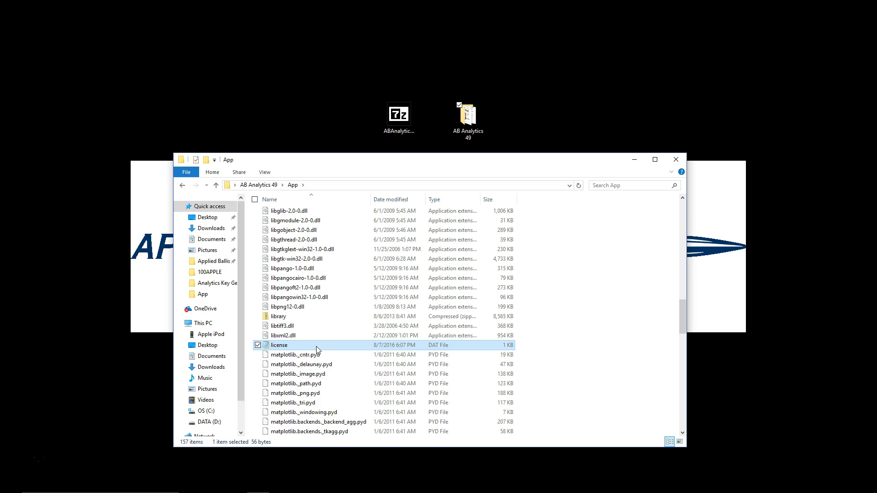
drag(318, 349, 435, 88)
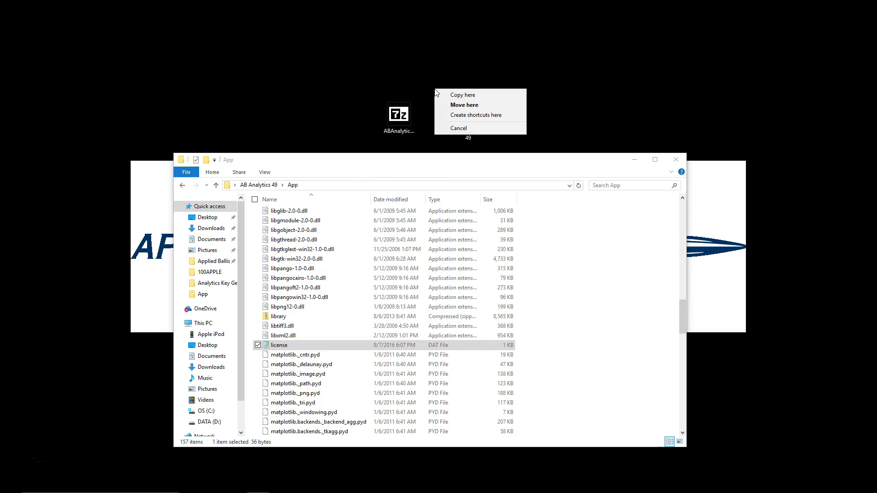
click(475, 95)
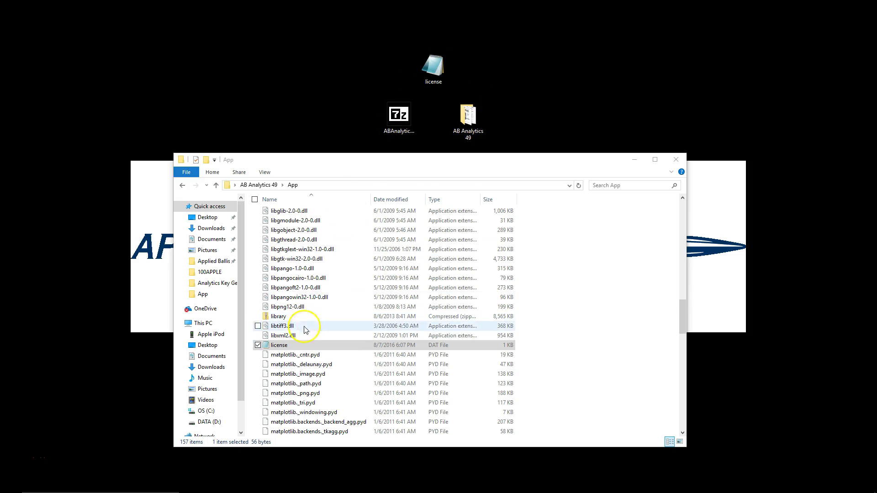
Step: Close the old App window and extract the ABAnalytics archive to the Desktop path
click(678, 161)
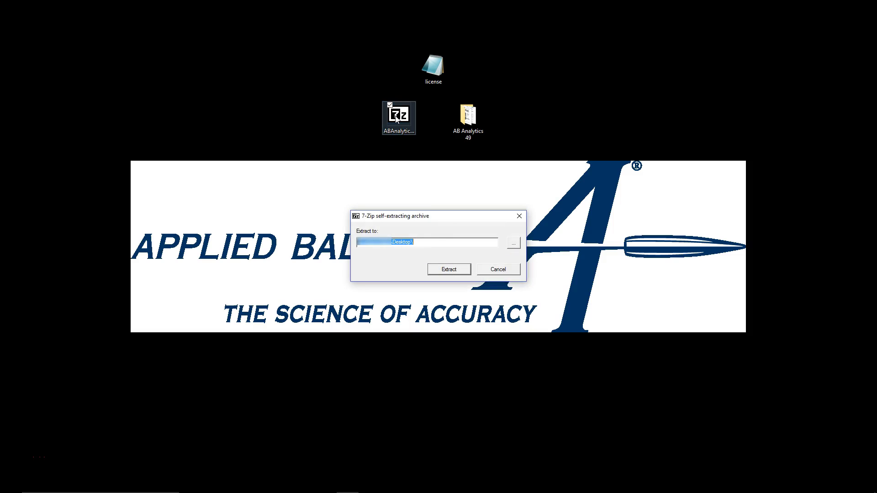
click(414, 243)
drag(392, 242, 404, 242)
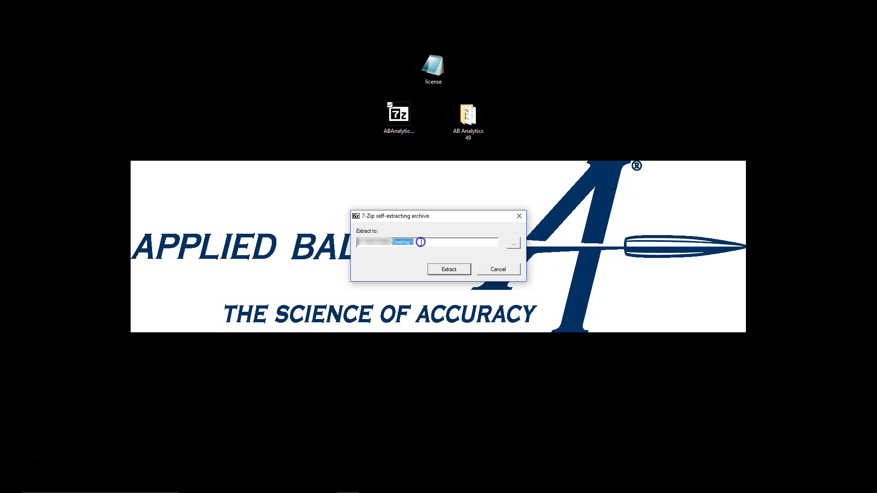
click(426, 241)
click(453, 271)
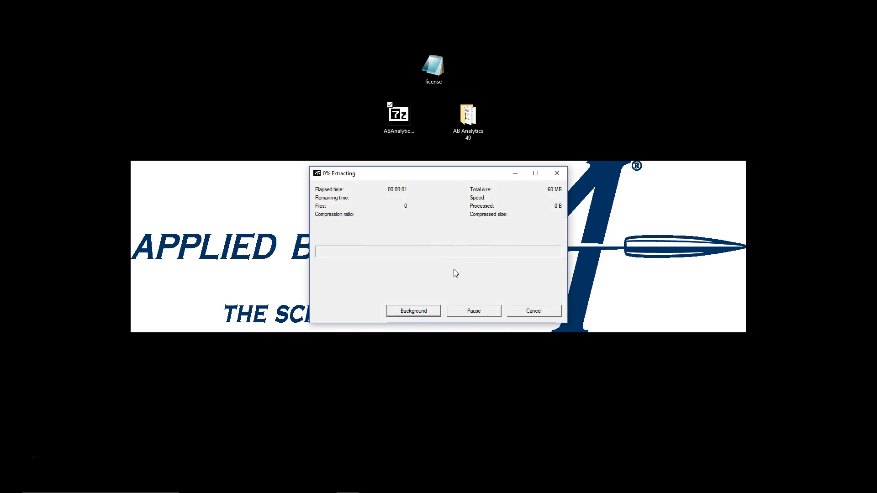
drag(21, 19, 441, 125)
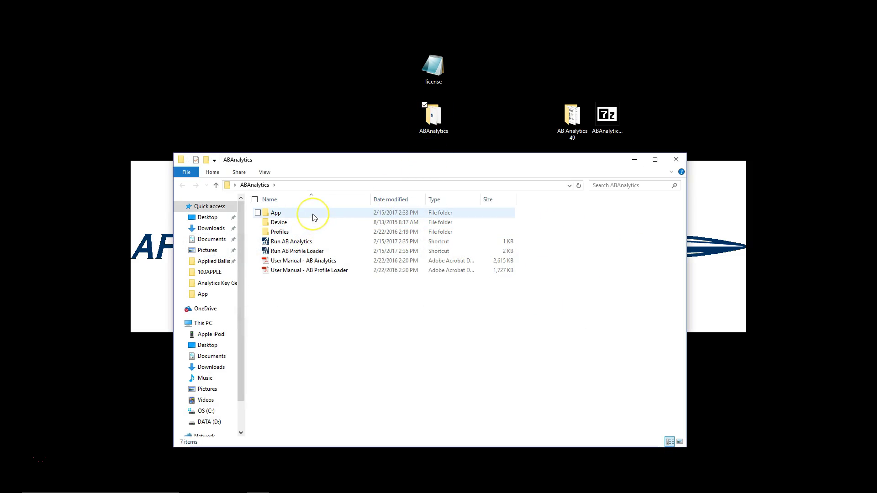
Step: Drag the desktop license file into ABAnalytics > App, then return to the ABAnalytics folder
double_click(314, 218)
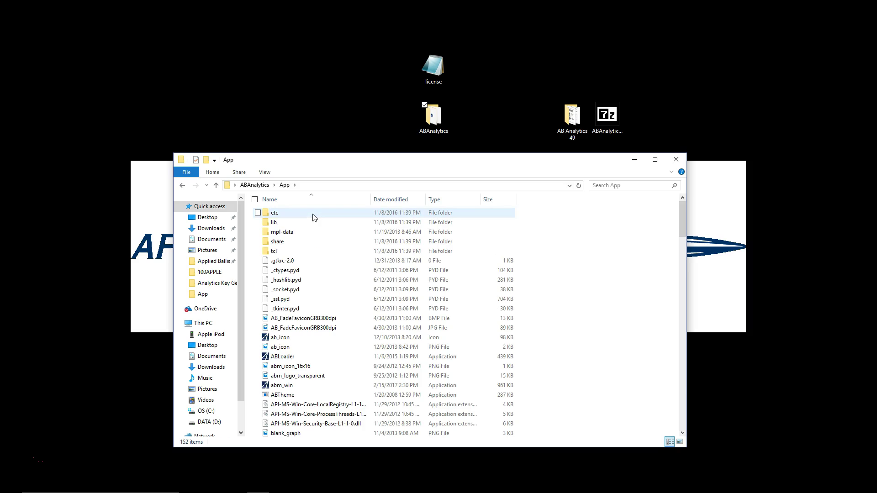
click(442, 64)
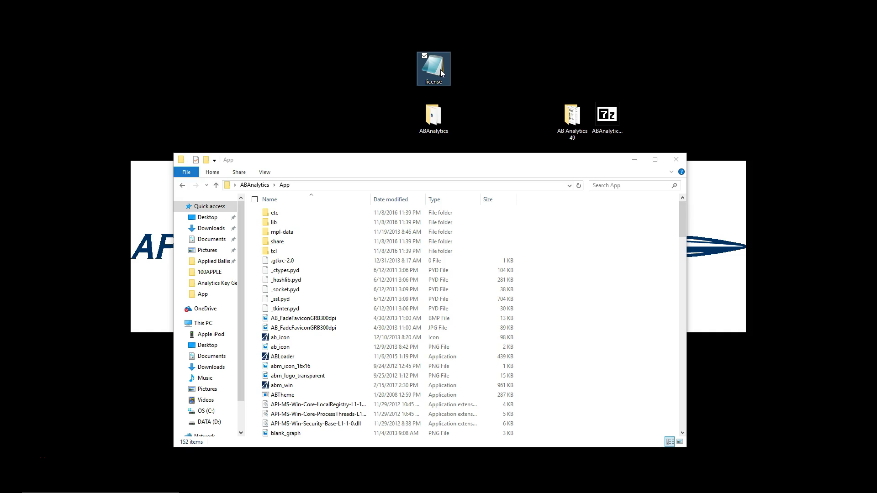
drag(441, 72, 541, 296)
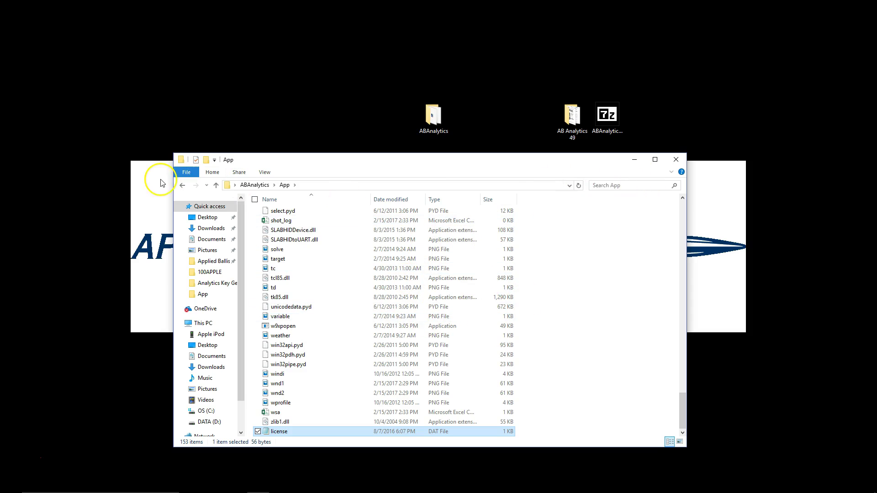
click(182, 185)
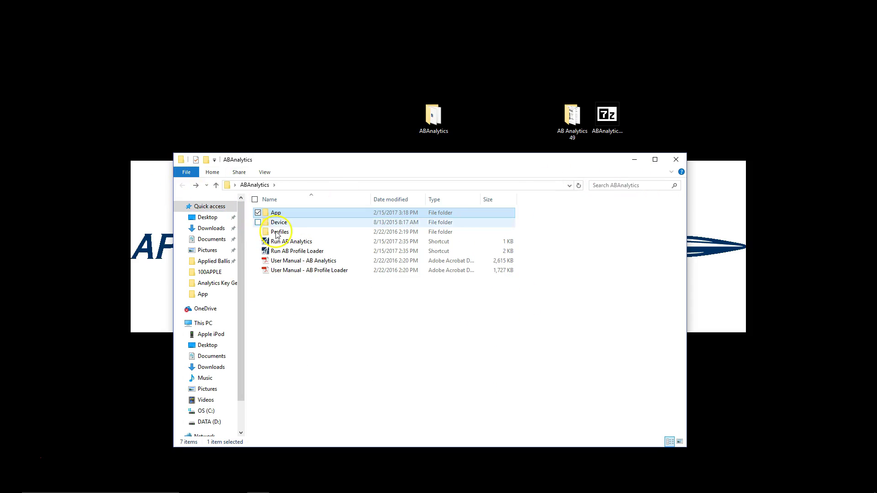
Step: Launch the new AB Analytics and browse the Bullet Database's custom drag curves list
double_click(322, 242)
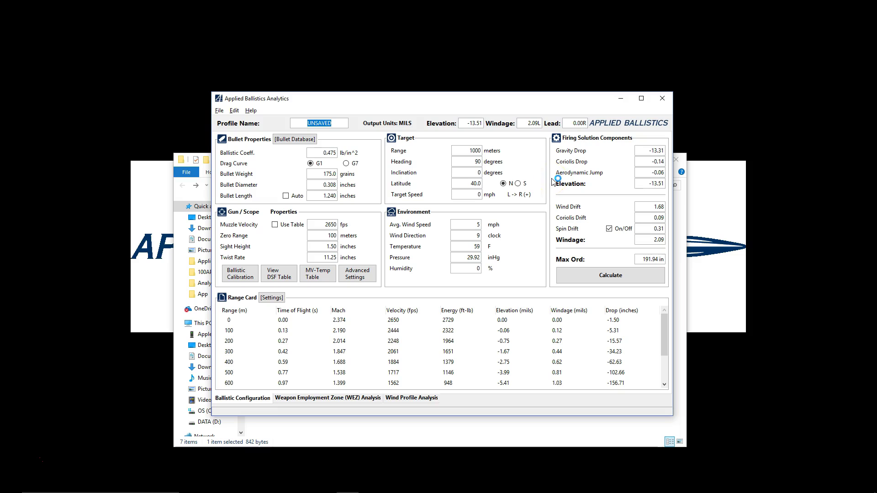
click(644, 259)
click(295, 139)
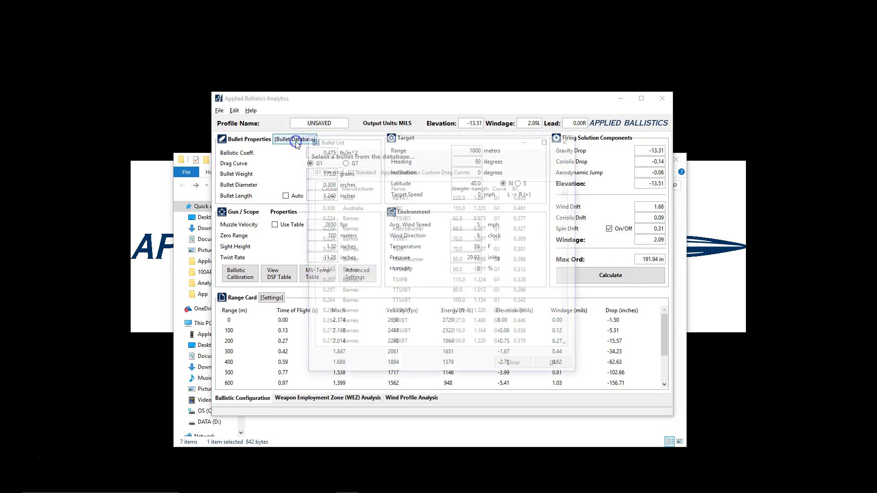
click(410, 170)
scroll(370, 246, down, 15)
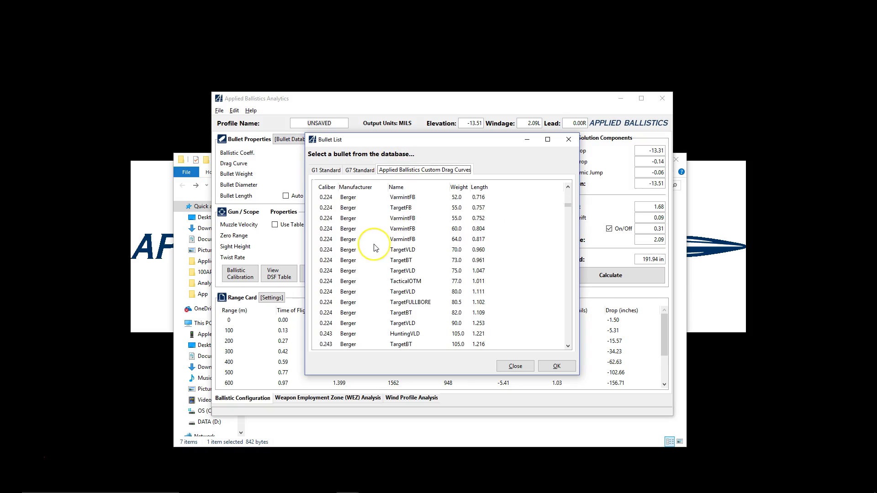
scroll(375, 247, down, 5)
scroll(374, 247, up, 5)
scroll(374, 247, down, 5)
scroll(375, 247, down, 10)
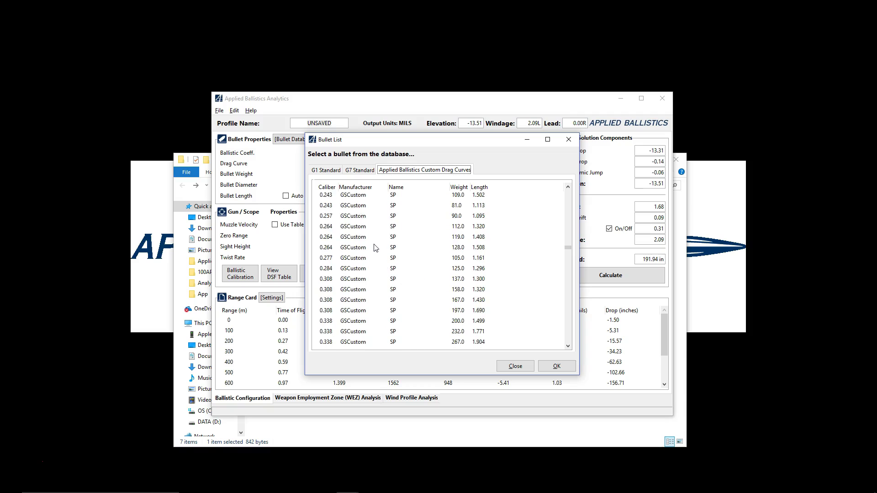
scroll(374, 247, down, 10)
scroll(385, 255, down, 2)
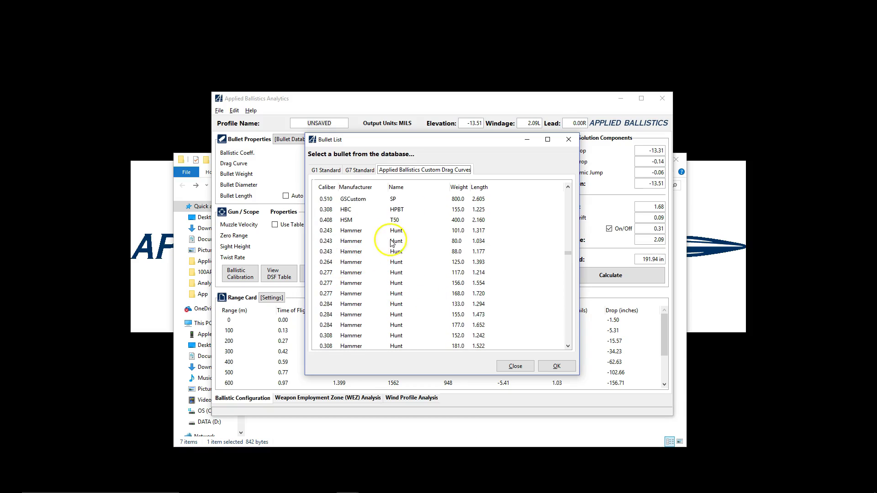
scroll(388, 257, down, 5)
scroll(389, 259, down, 10)
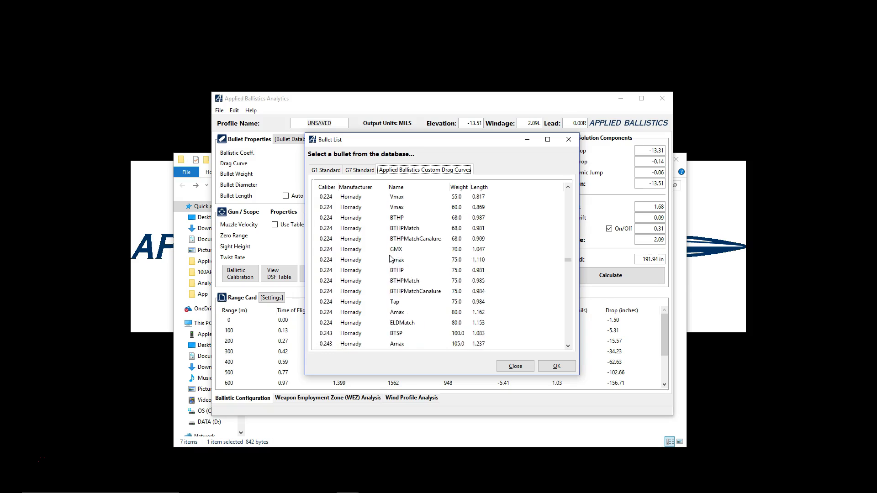
scroll(389, 258, down, 10)
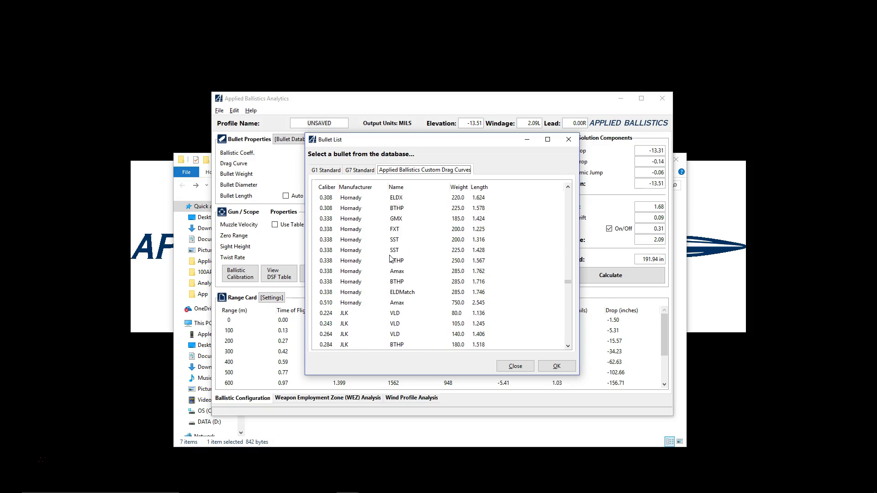
scroll(417, 263, down, 10)
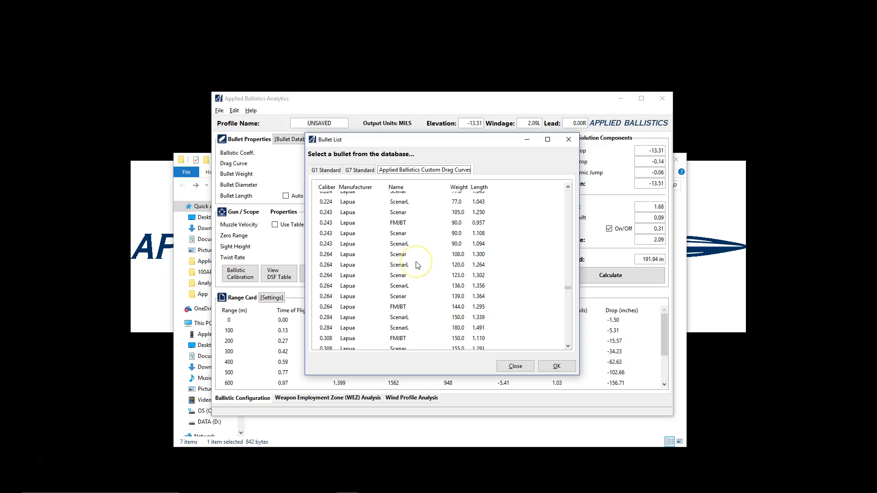
scroll(417, 265, down, 5)
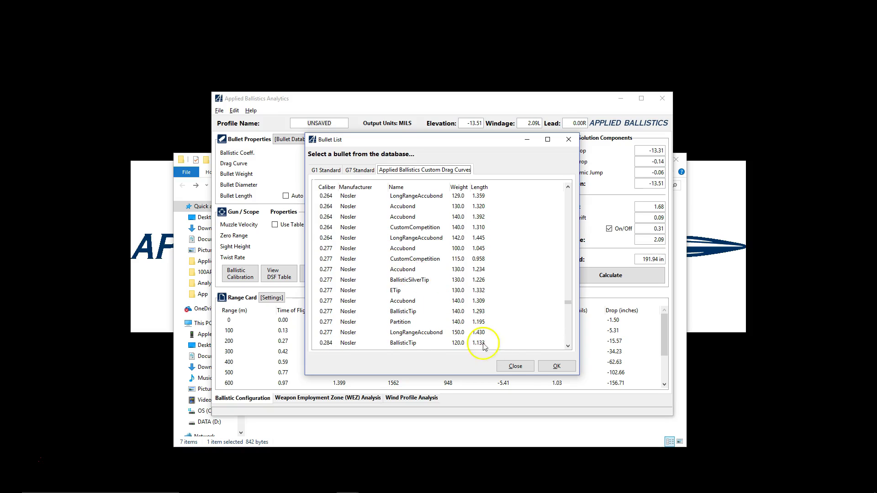
click(517, 365)
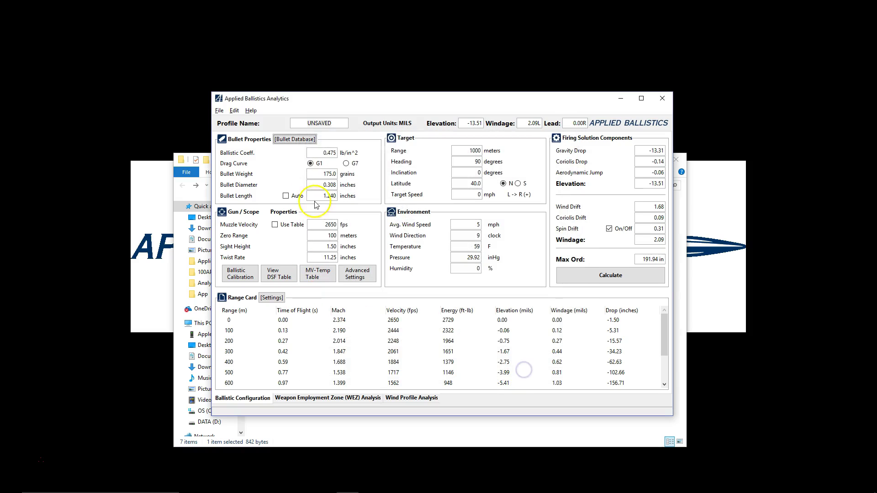
Step: Check that File > Open Profile lists no profiles, then quit the program
click(227, 114)
mouse_move(220, 112)
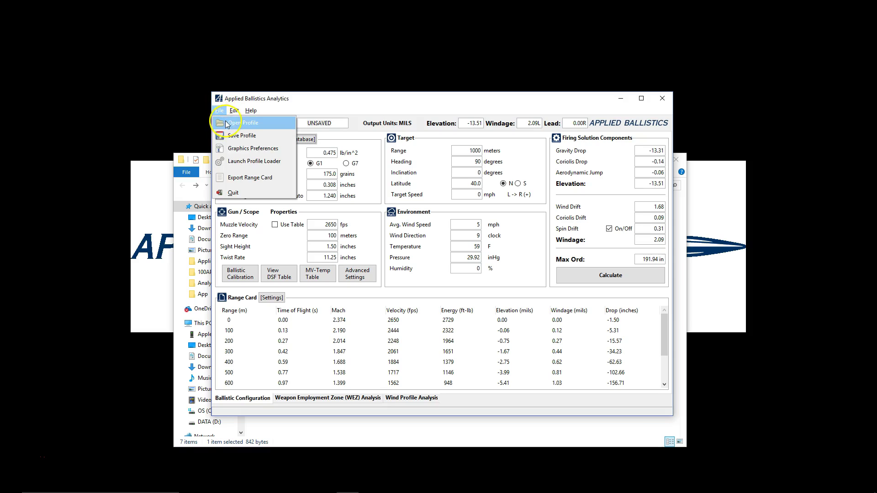
click(241, 123)
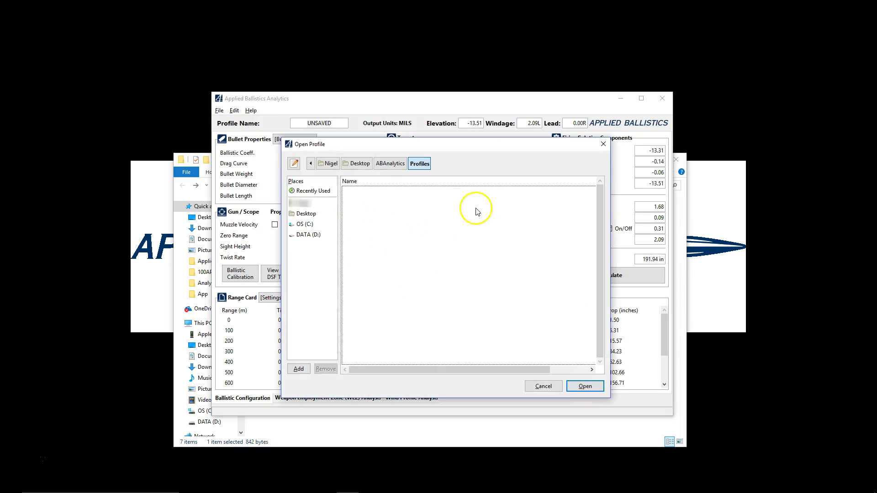
click(603, 144)
click(662, 98)
Step: Open the old and new Profiles folders side by side and select the old .pro profile files
drag(514, 160, 454, 153)
double_click(572, 127)
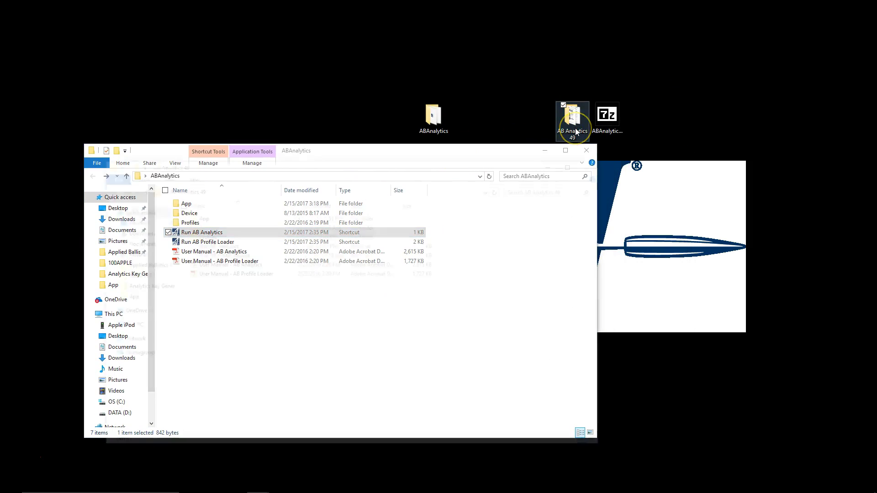
drag(431, 168, 614, 149)
double_click(393, 216)
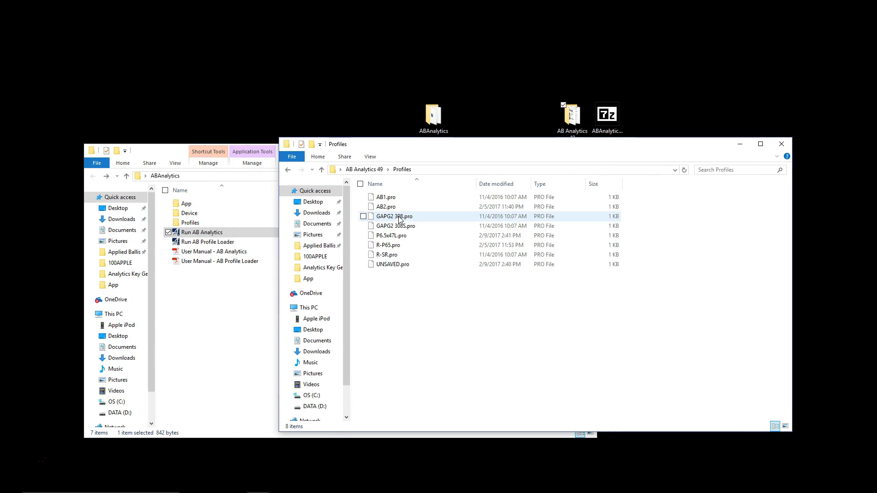
double_click(189, 223)
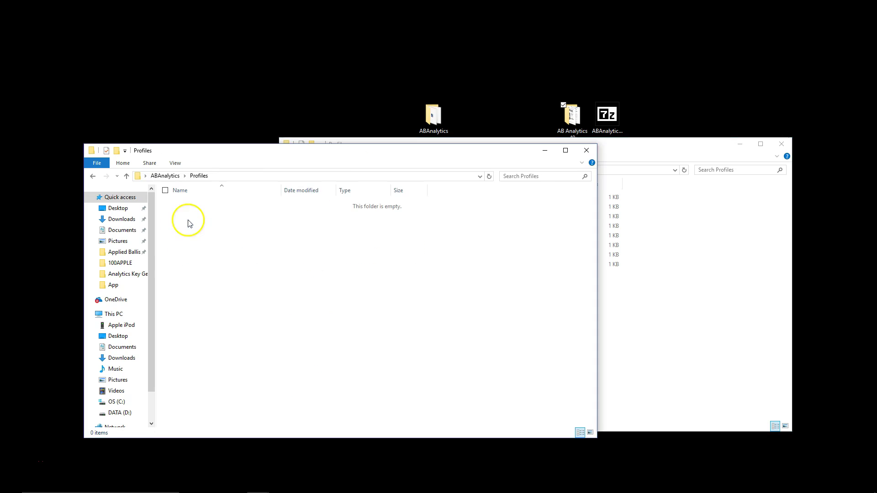
click(721, 298)
drag(463, 299, 228, 251)
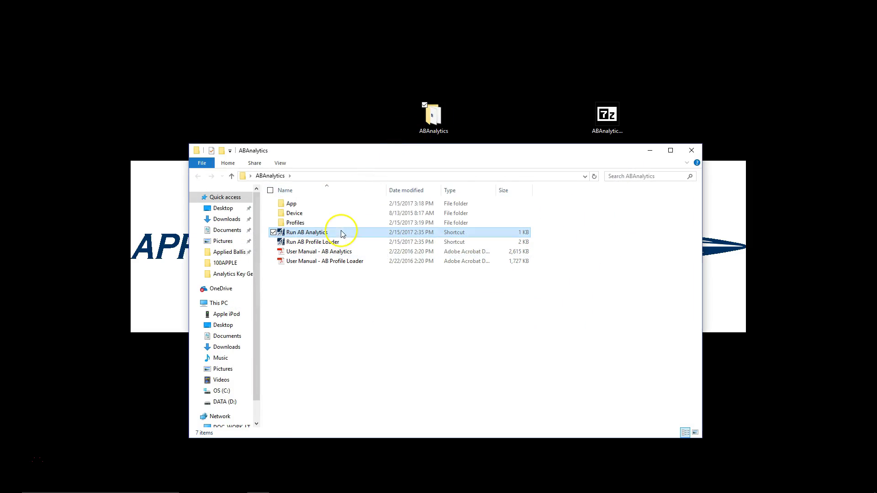
click(342, 233)
double_click(342, 233)
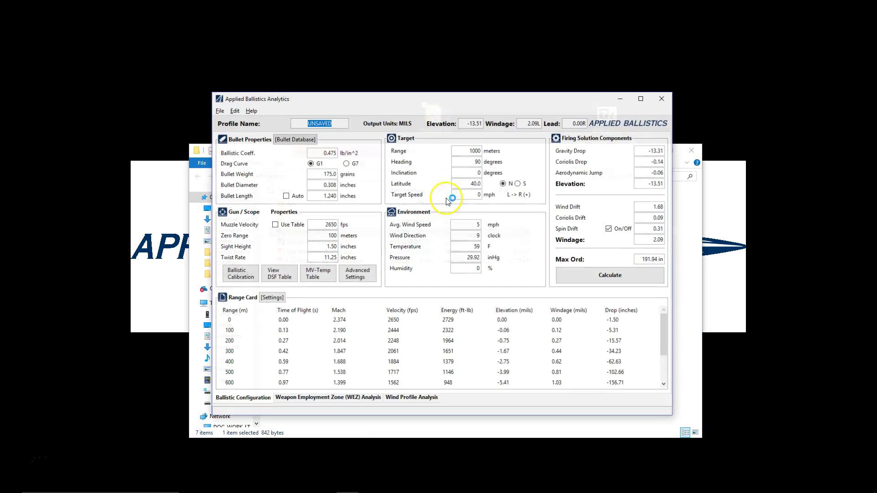
click(658, 99)
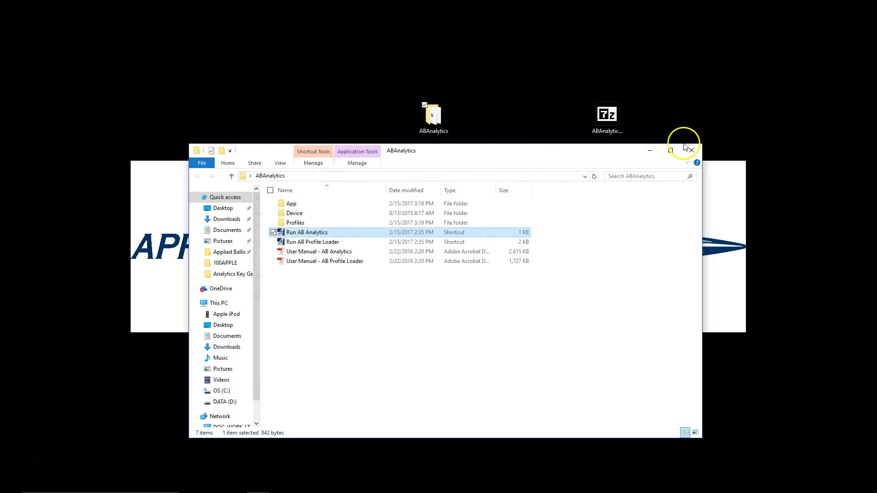